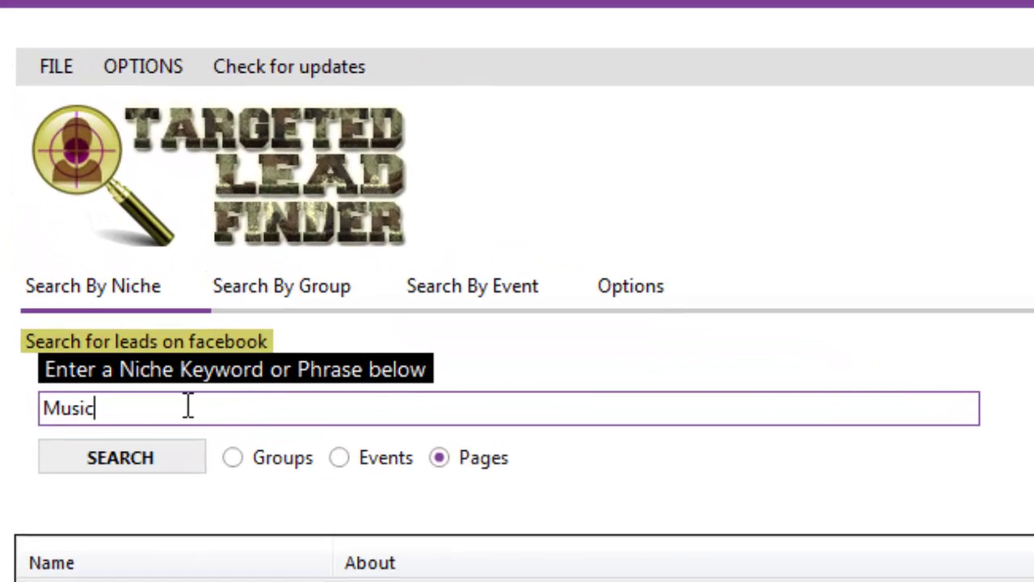
Search Facebook groups for 'Family History' in place of the old 'Music' keyword.
double_click(188, 405)
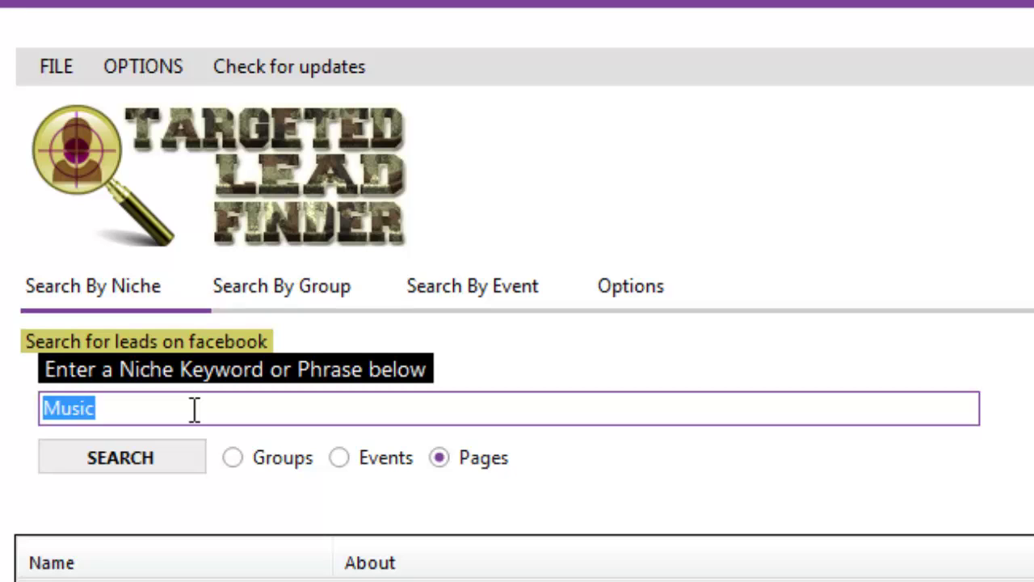
left_click(194, 408)
left_click(232, 458)
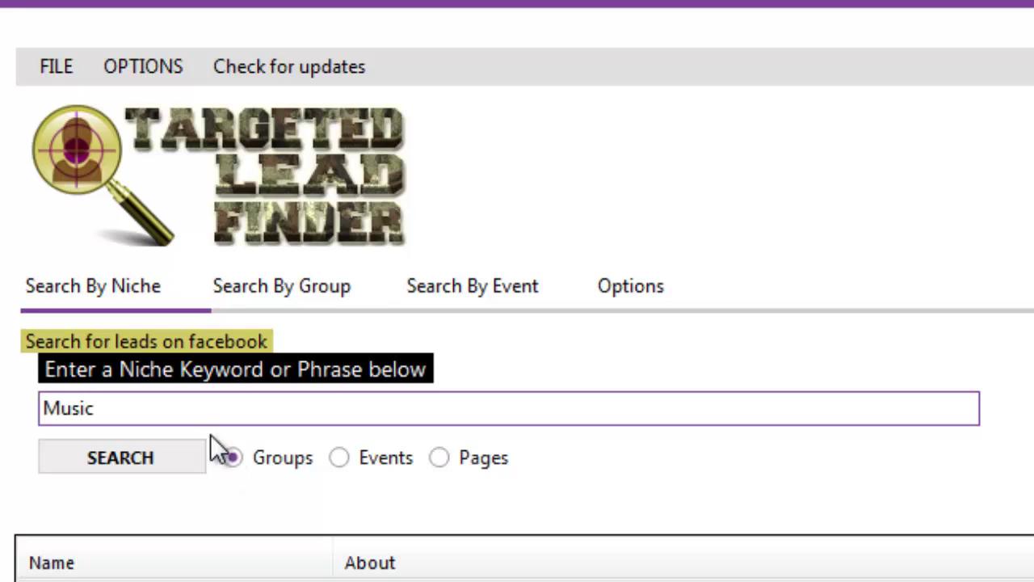
double_click(92, 409)
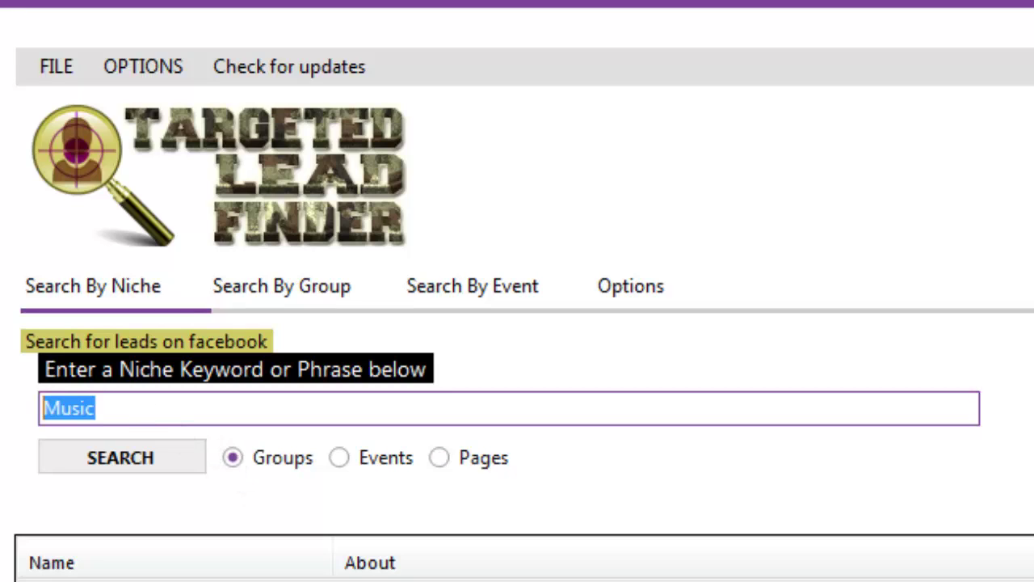
type("Family H")
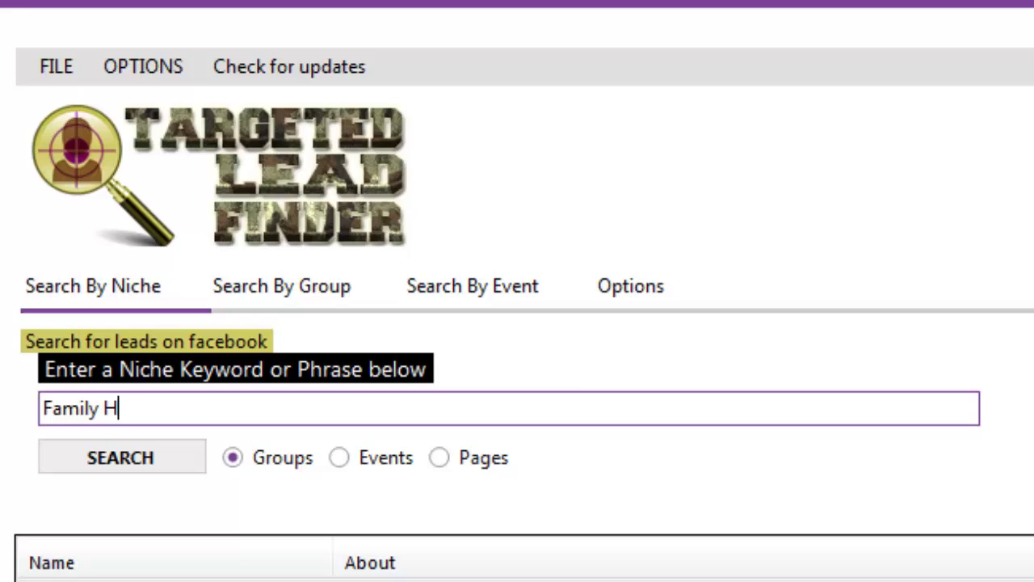
type("istory")
left_click(112, 457)
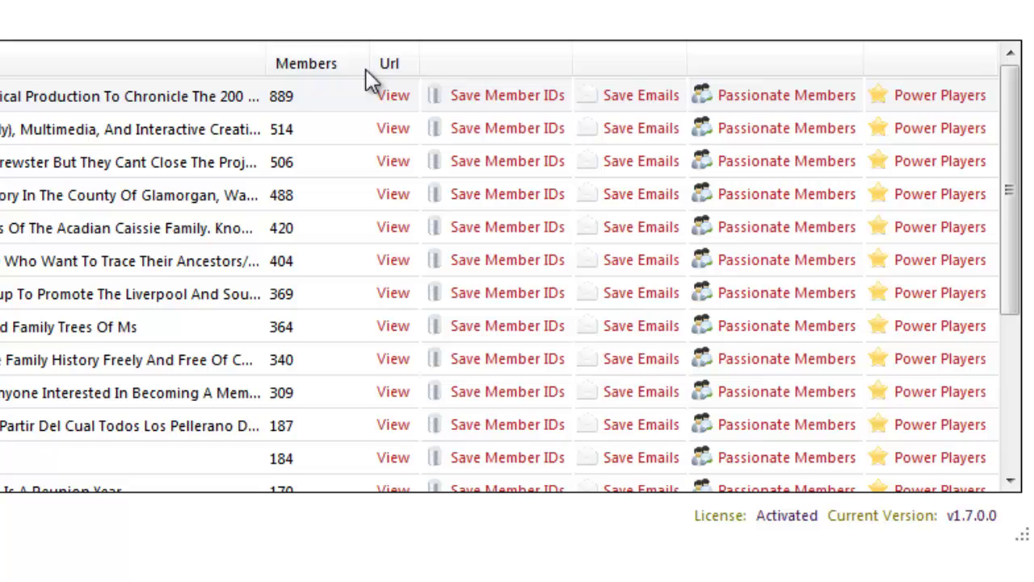
Sort the group results by Members, descending, so the 889-member group is first.
left_click(296, 64)
left_click(296, 64)
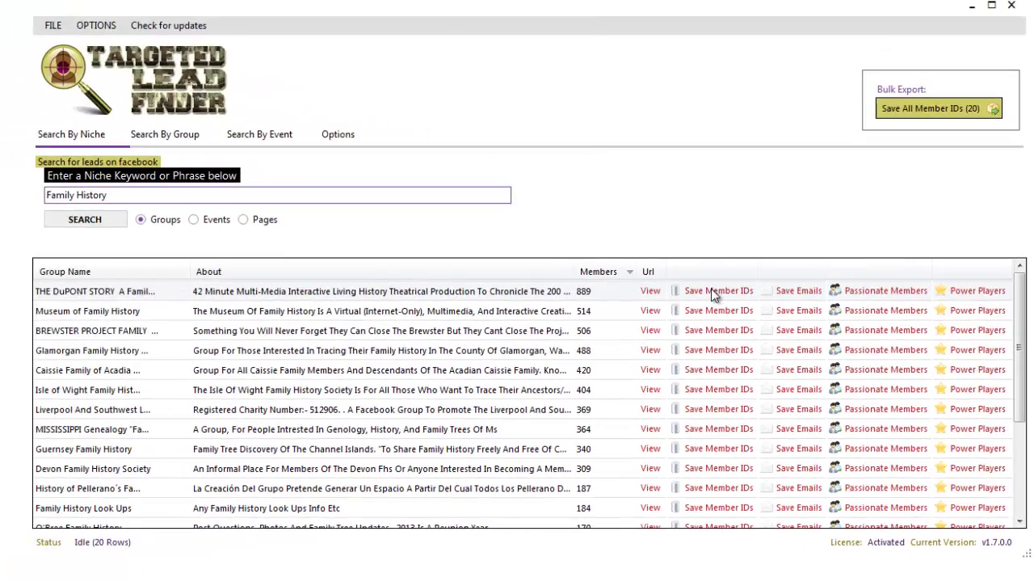
Export the 889-member top group's member IDs to a CSV in TLF Results and view it.
left_click(712, 296)
scroll(121, 94, "down", 4)
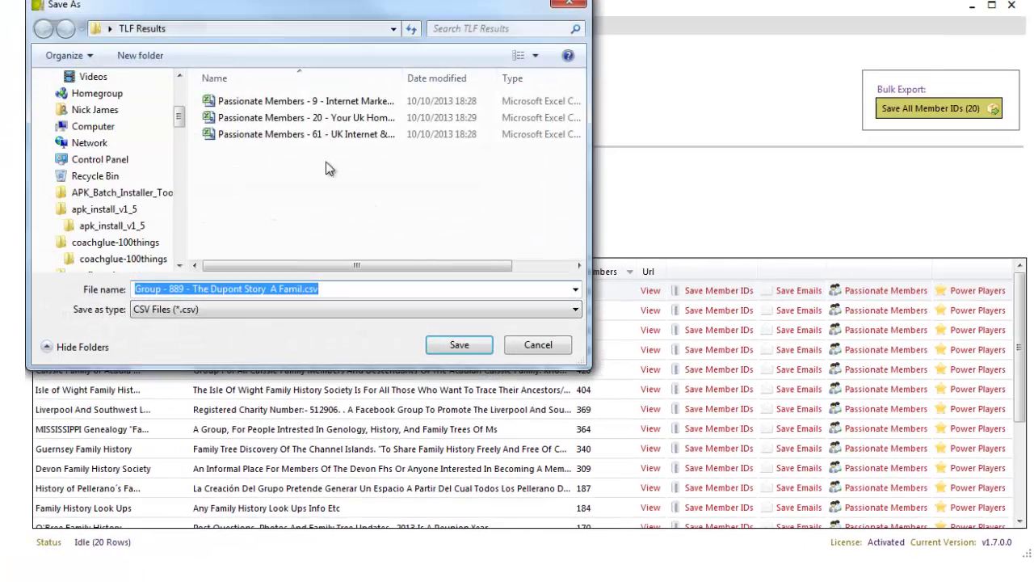
scroll(121, 95, "down", 5)
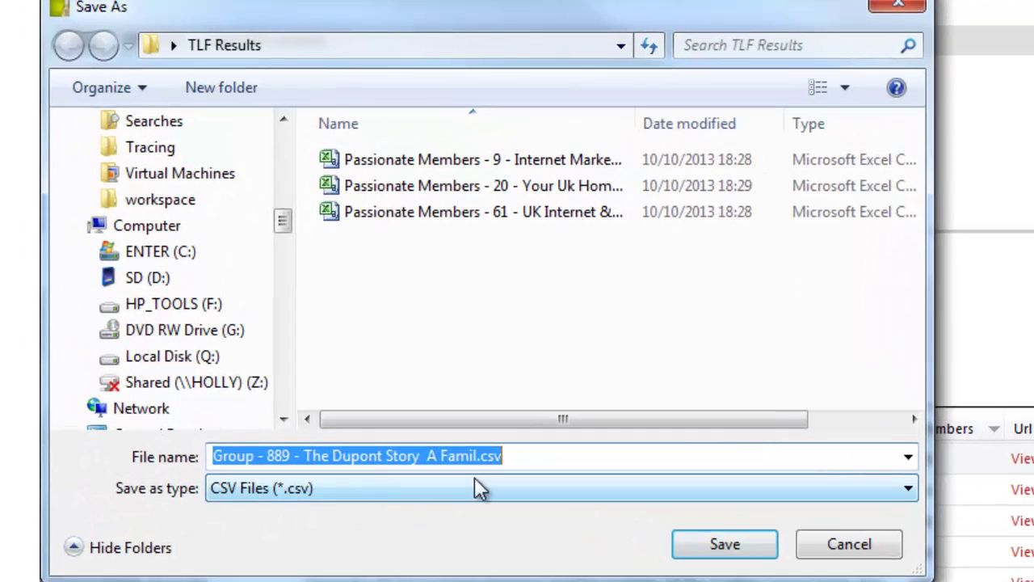
left_click(719, 552)
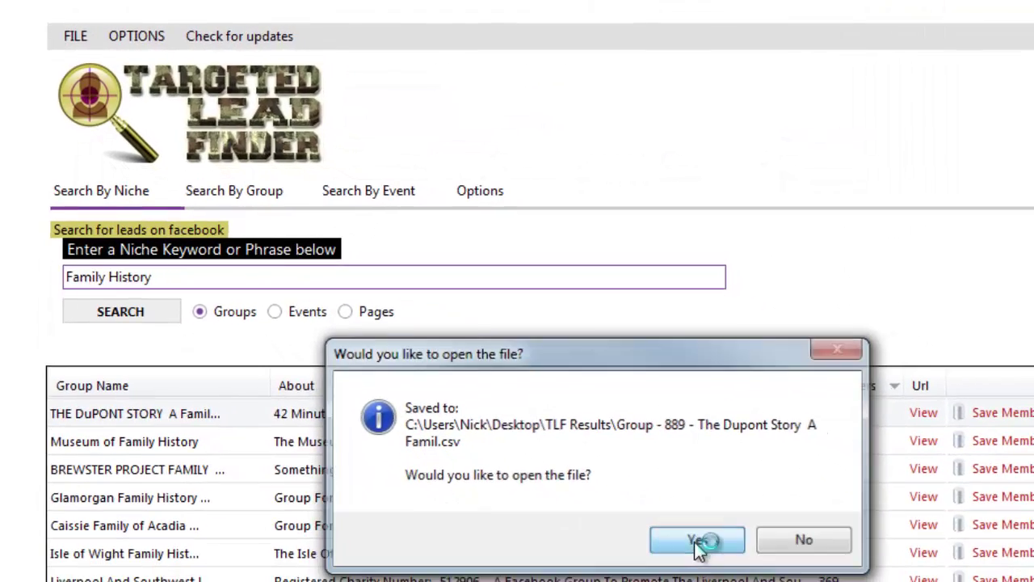
left_click(723, 562)
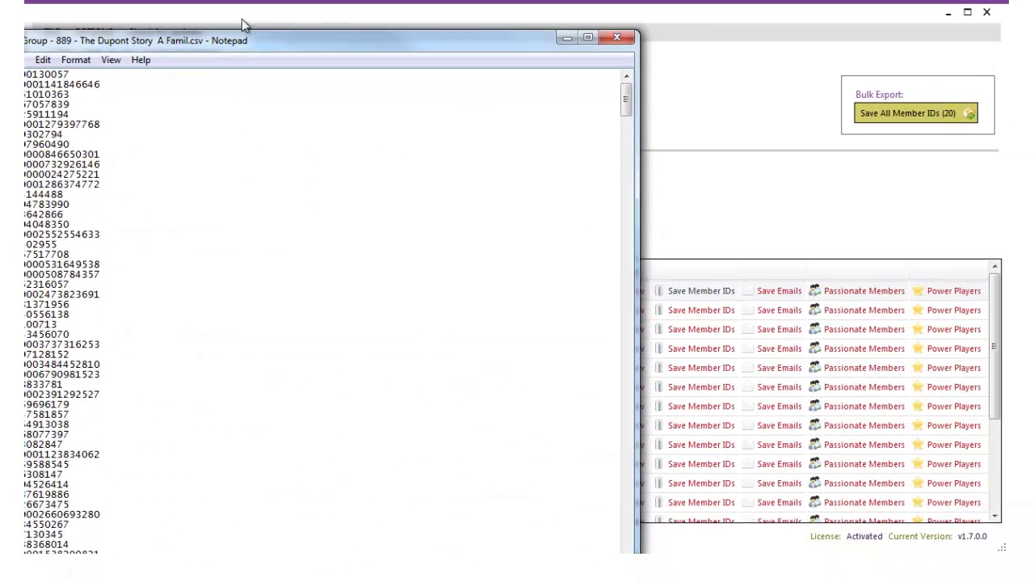
left_click_drag(255, 41, 303, 25)
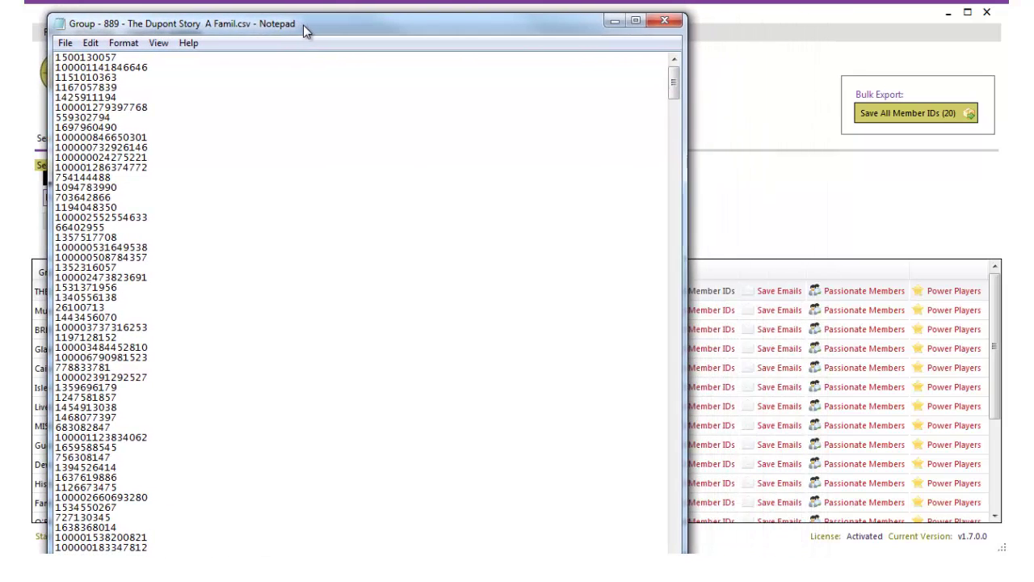
Export DuPont Story's 267 passionate members with names and emails to a CSV and review it.
left_click(663, 23)
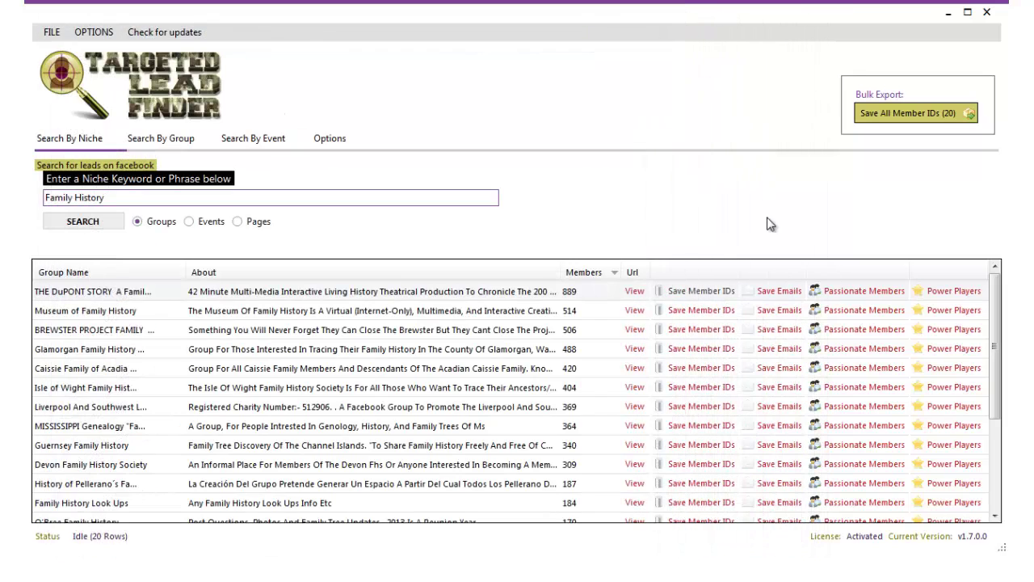
left_click(855, 293)
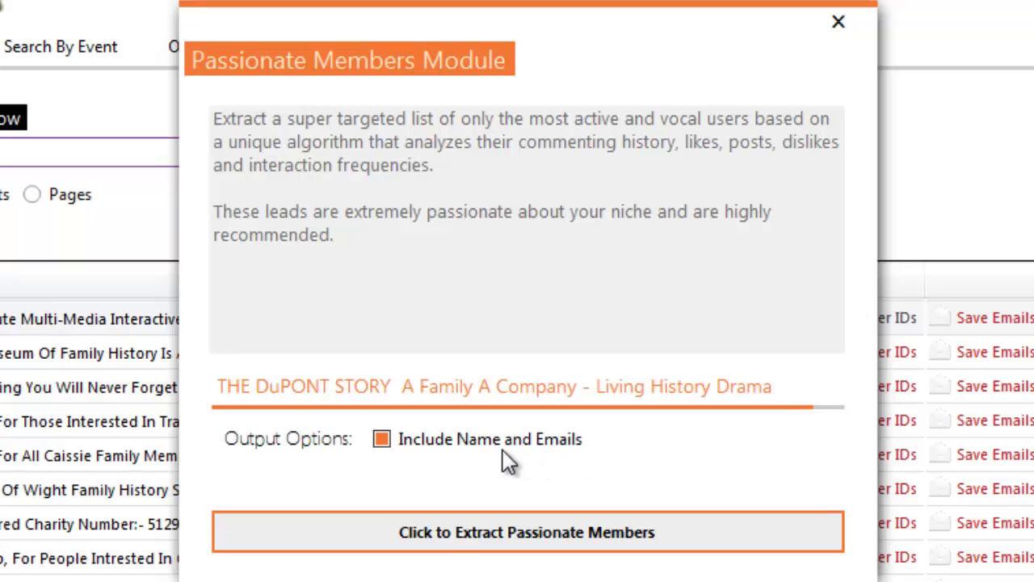
left_click(505, 535)
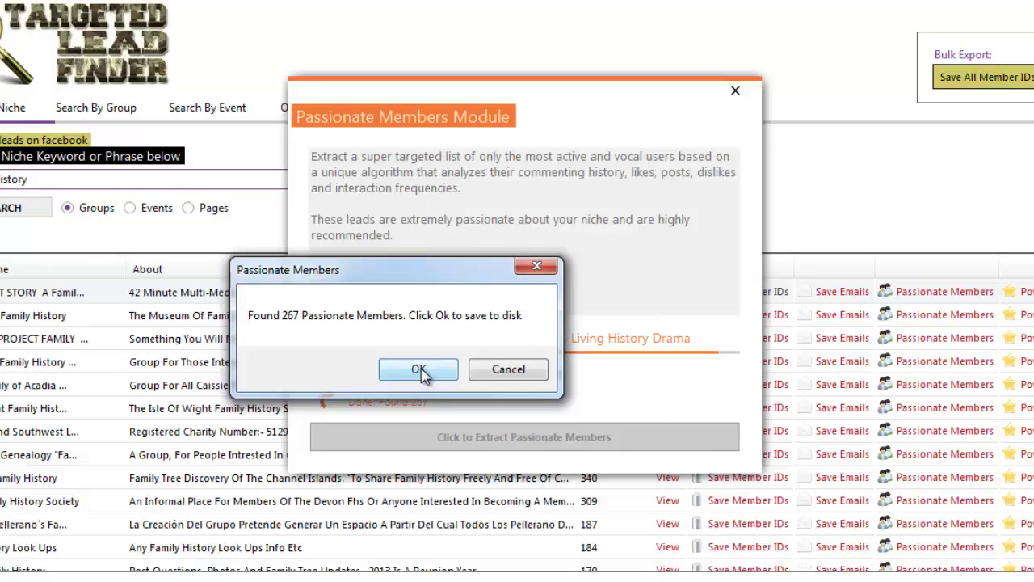
left_click(407, 394)
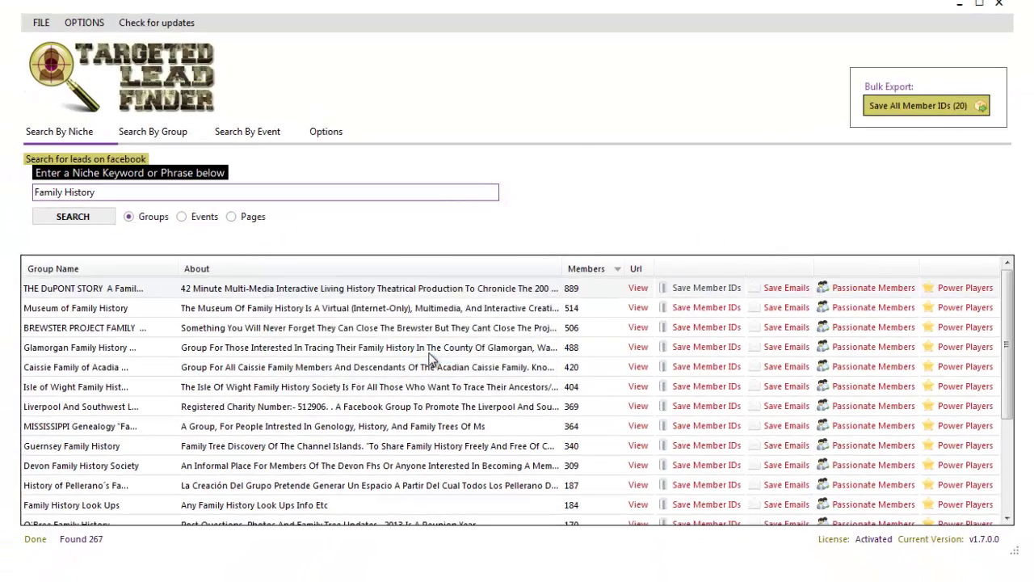
left_click(447, 344)
left_click(472, 377)
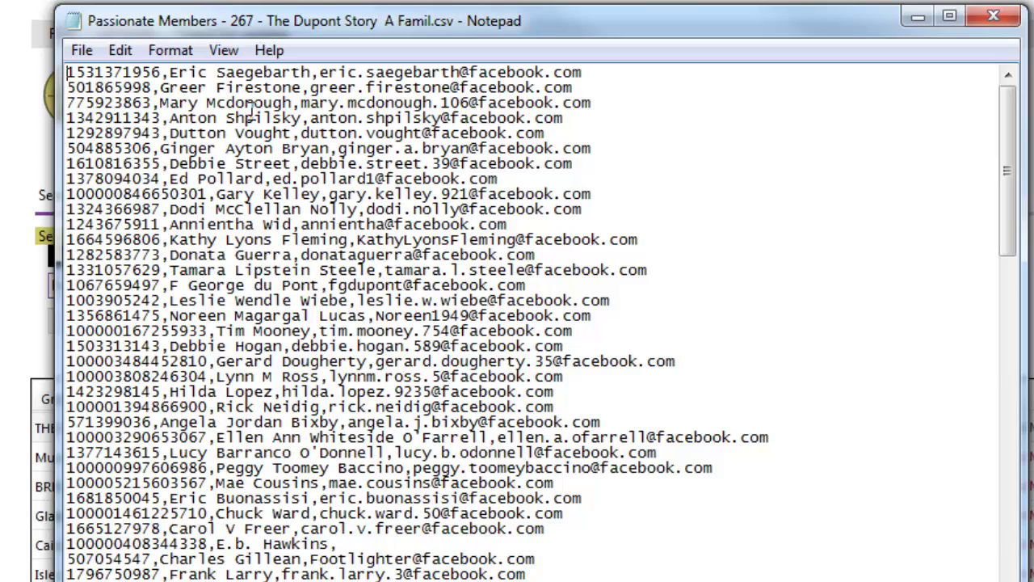
left_click(992, 22)
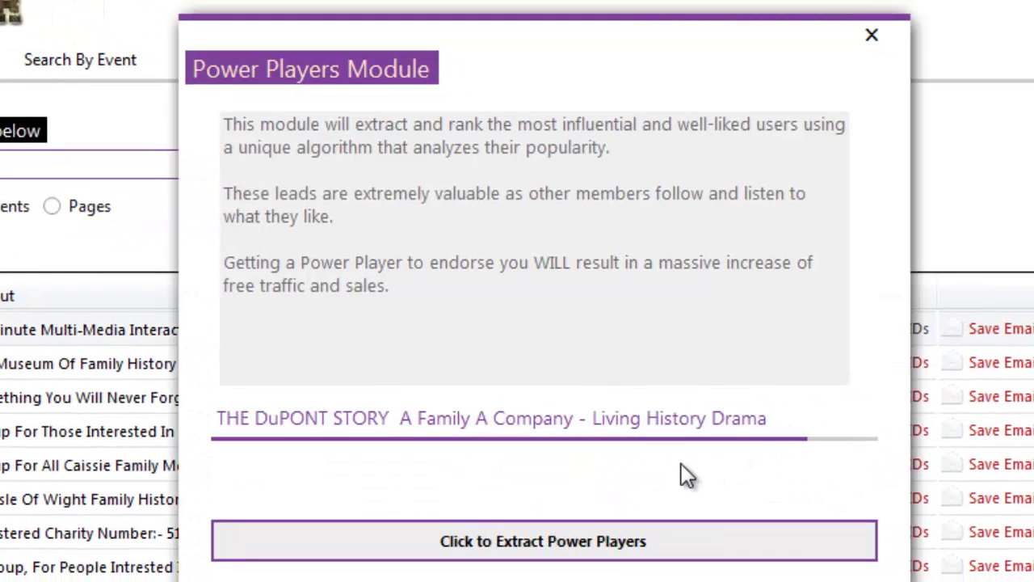
Export DuPont Story's 19 power players to a PowerRank CSV and review it.
left_click(506, 546)
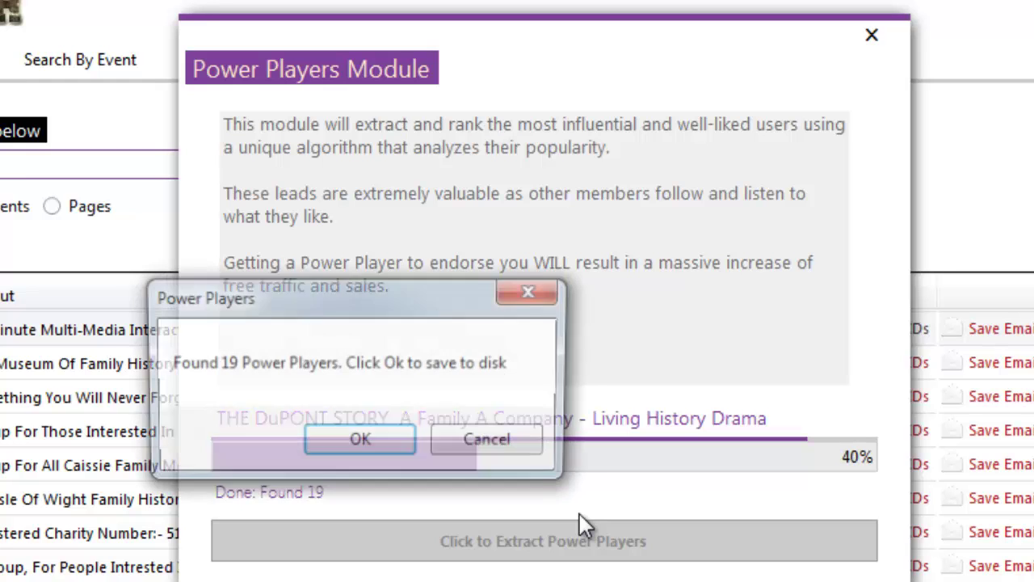
left_click(360, 444)
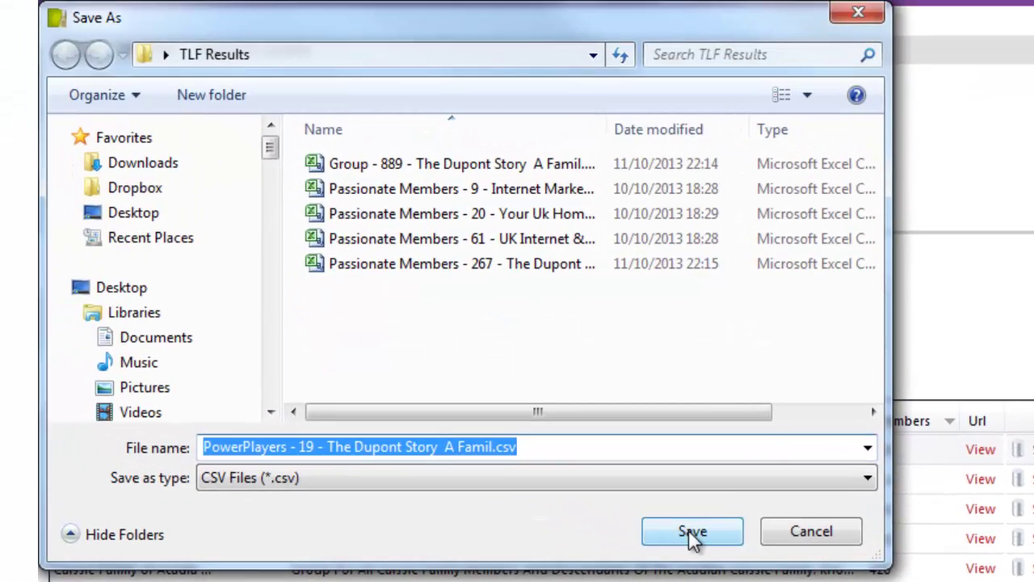
left_click(459, 436)
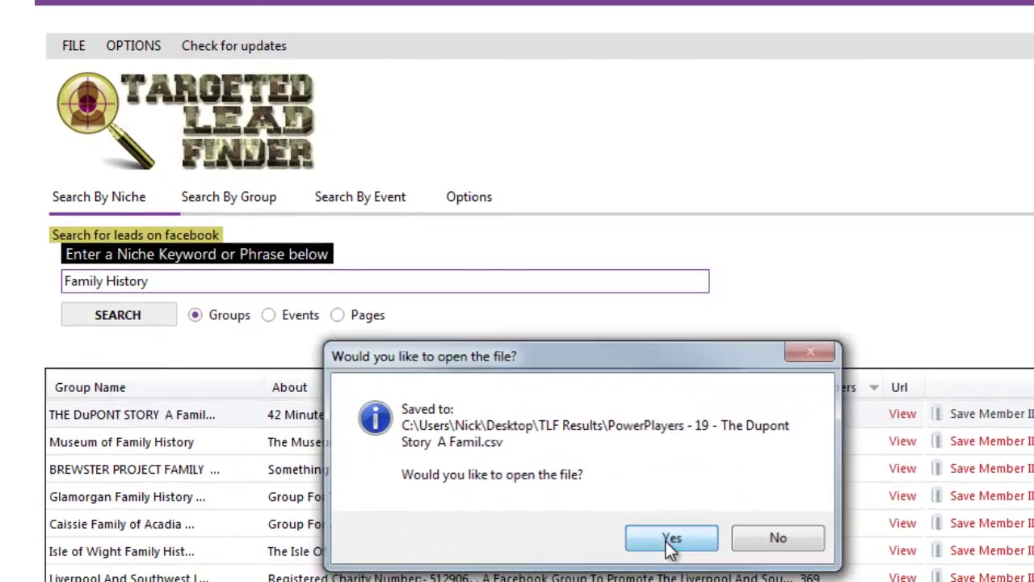
left_click(677, 544)
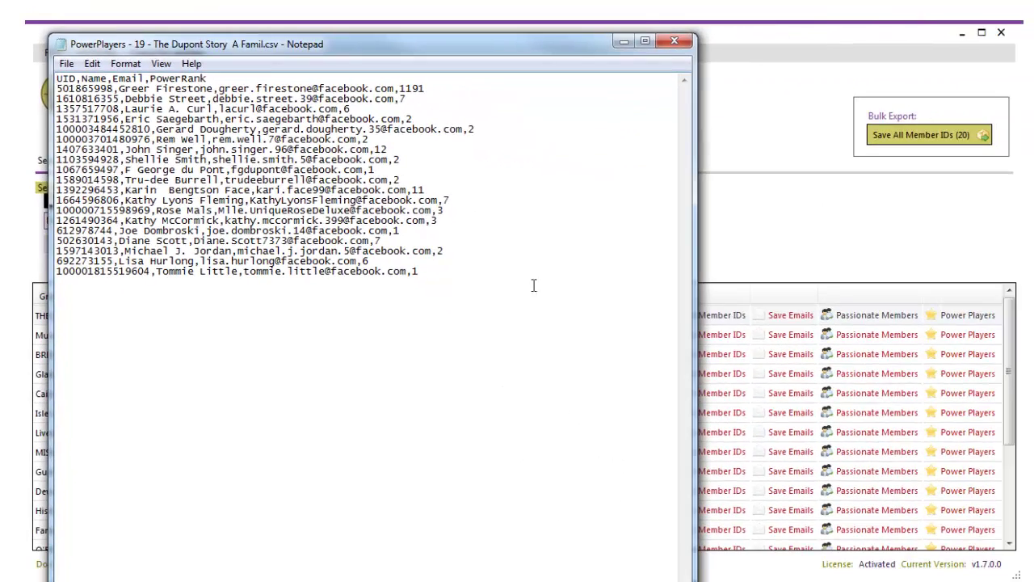
left_click(674, 40)
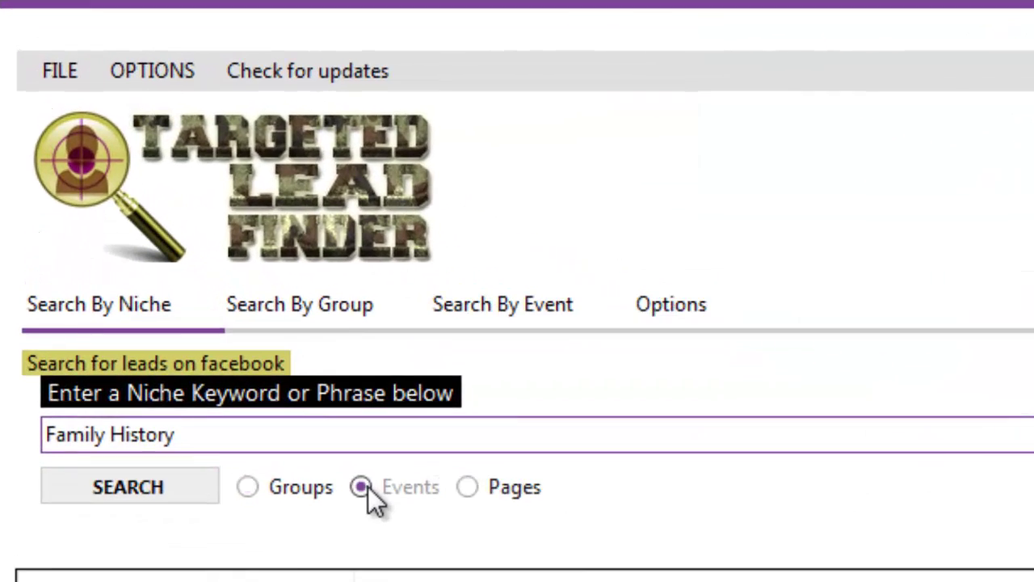
Run the Family History search on Events, returning 20 events from 434 members down.
left_click(299, 399)
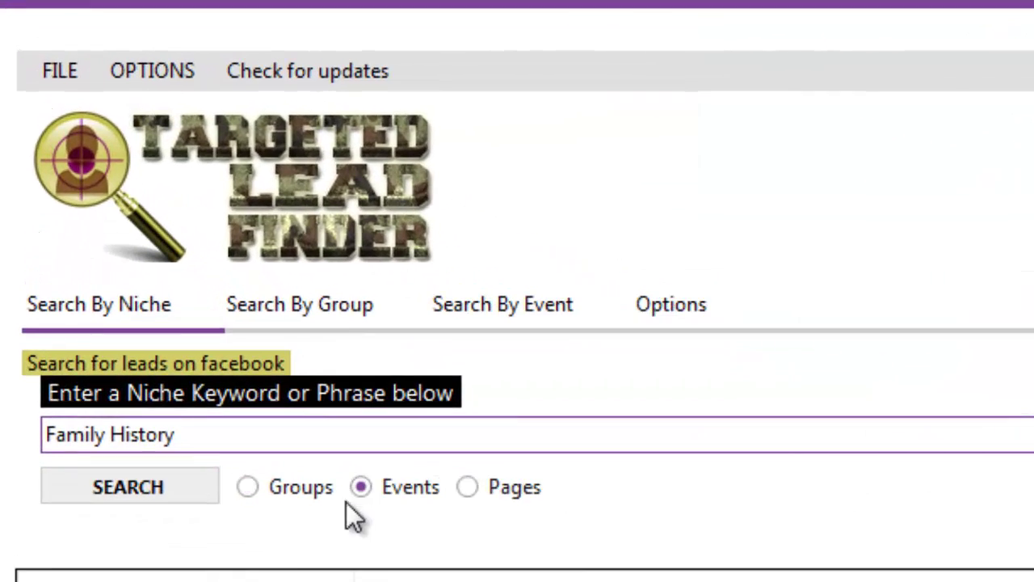
left_click(150, 485)
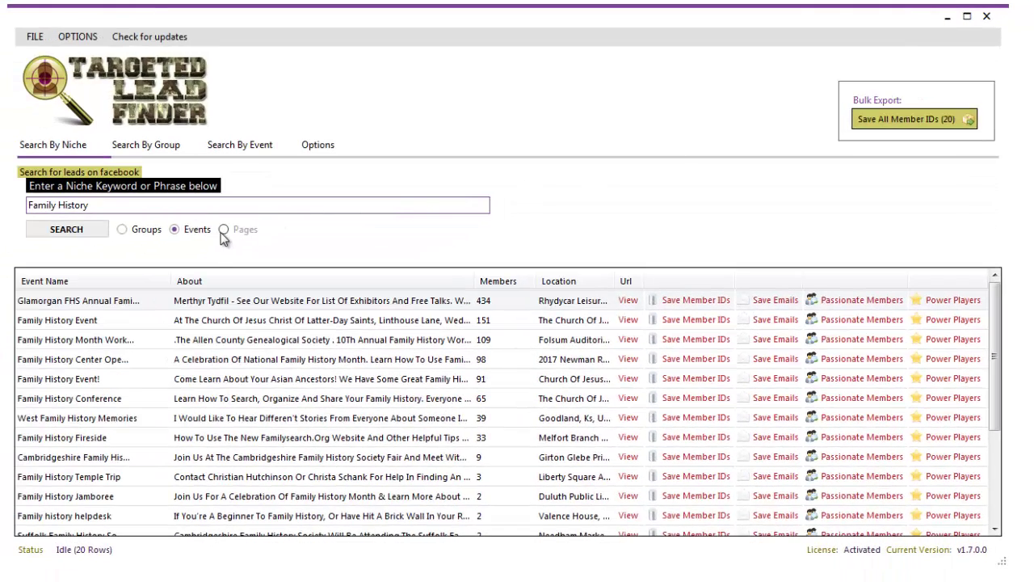
Run the Family History search on Pages, returning 50 pages with active users and likes.
left_click(224, 230)
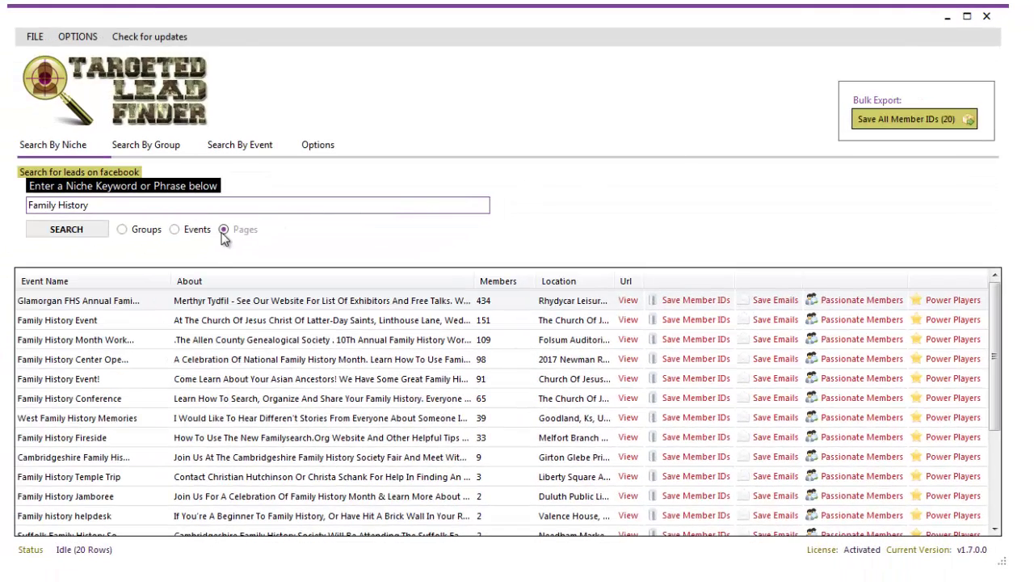
left_click(61, 233)
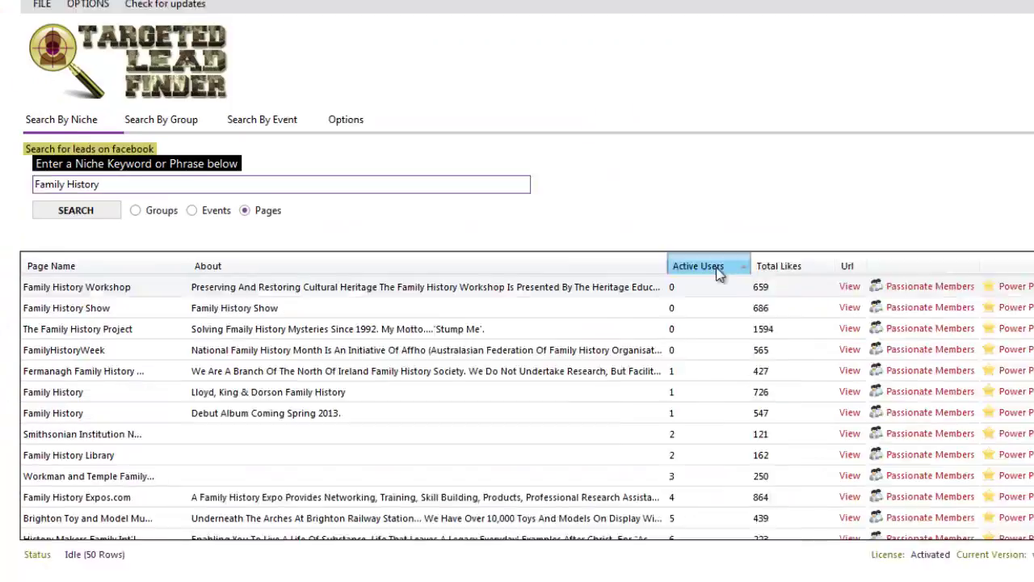
Sort pages by Active Users, then check the Group, Event and Options tabs (50 results).
left_click(670, 293)
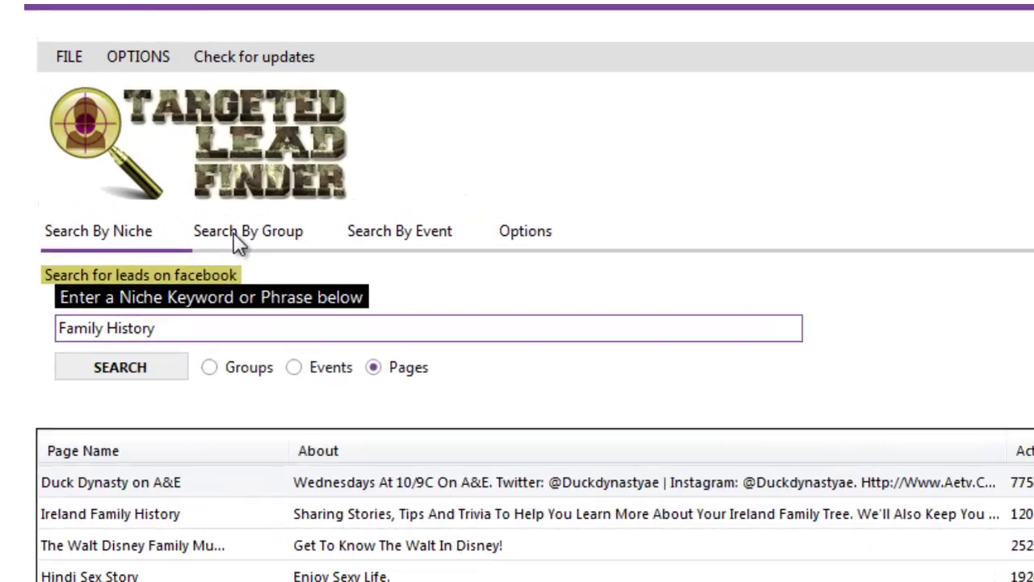
left_click(159, 151)
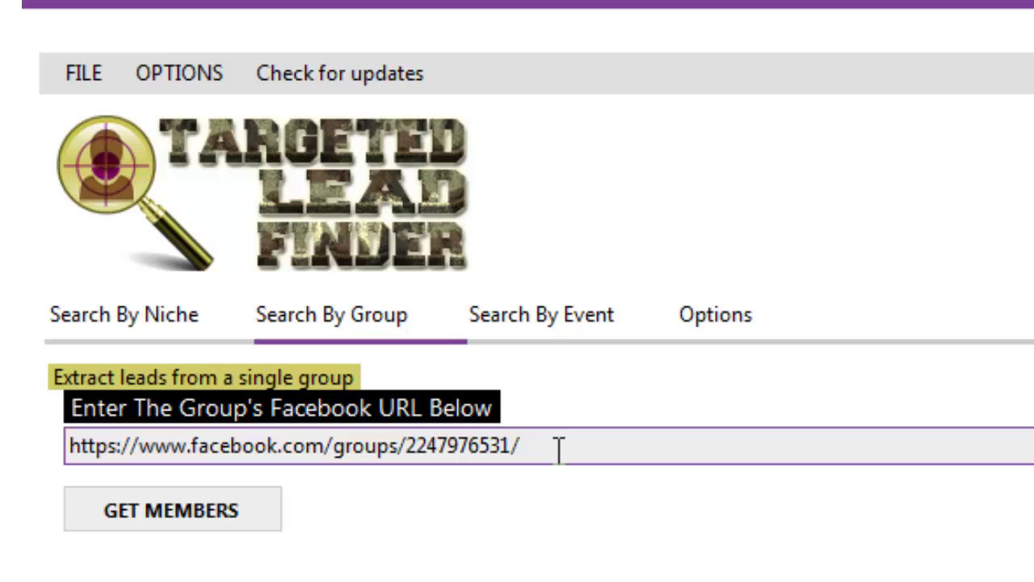
left_click(542, 318)
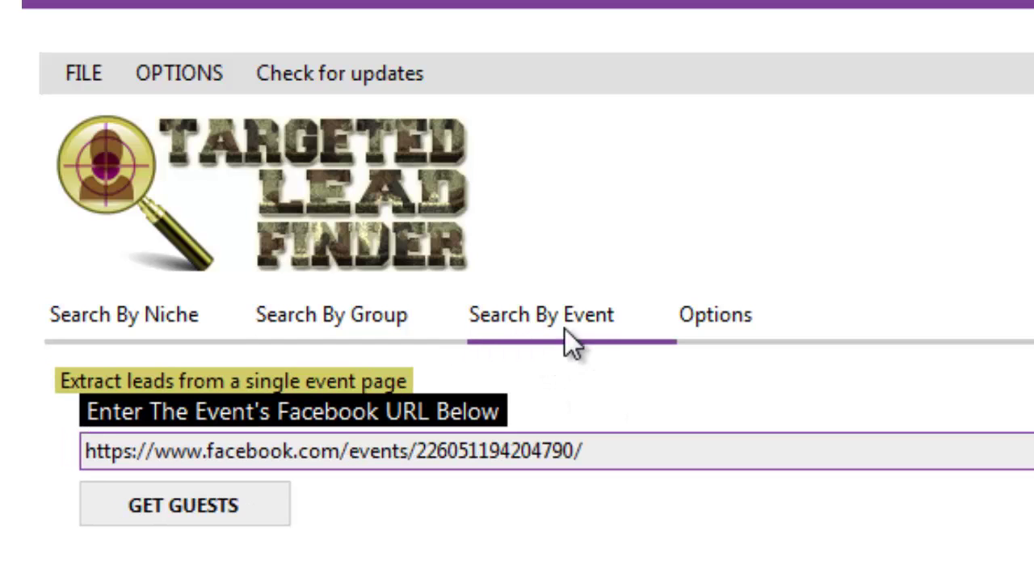
left_click(715, 327)
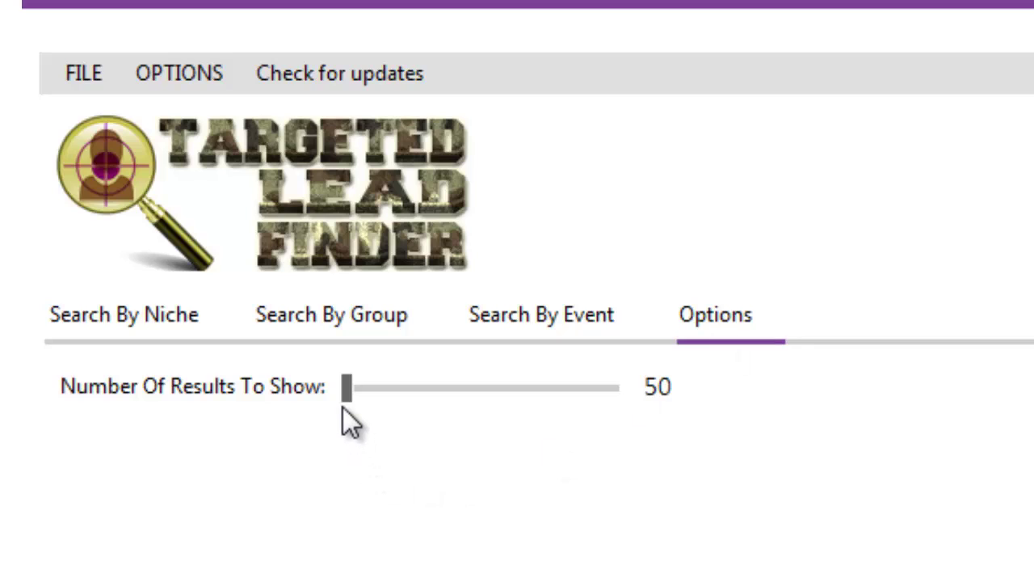
left_click_drag(344, 405, 371, 407)
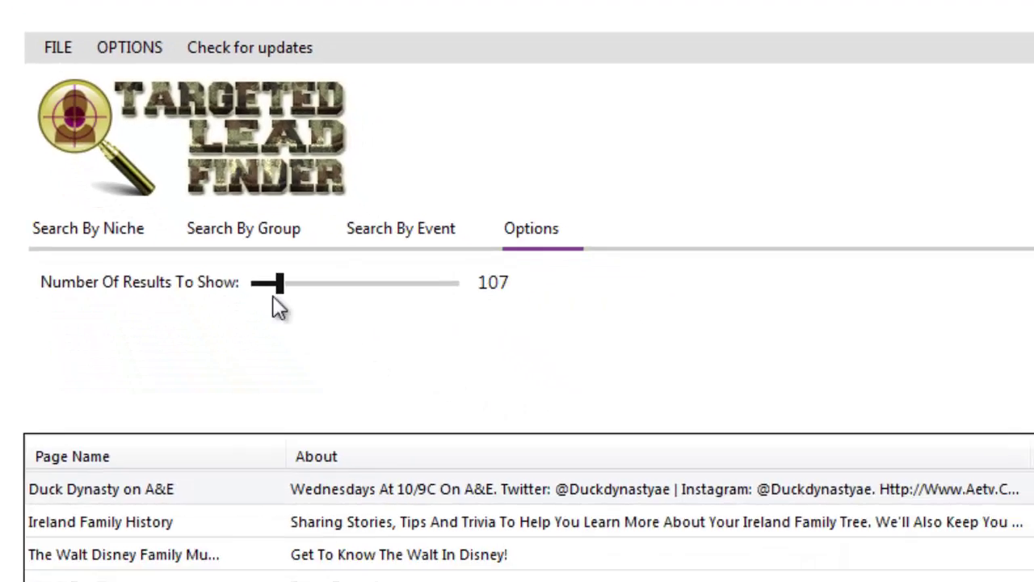
left_click_drag(273, 295, 252, 328)
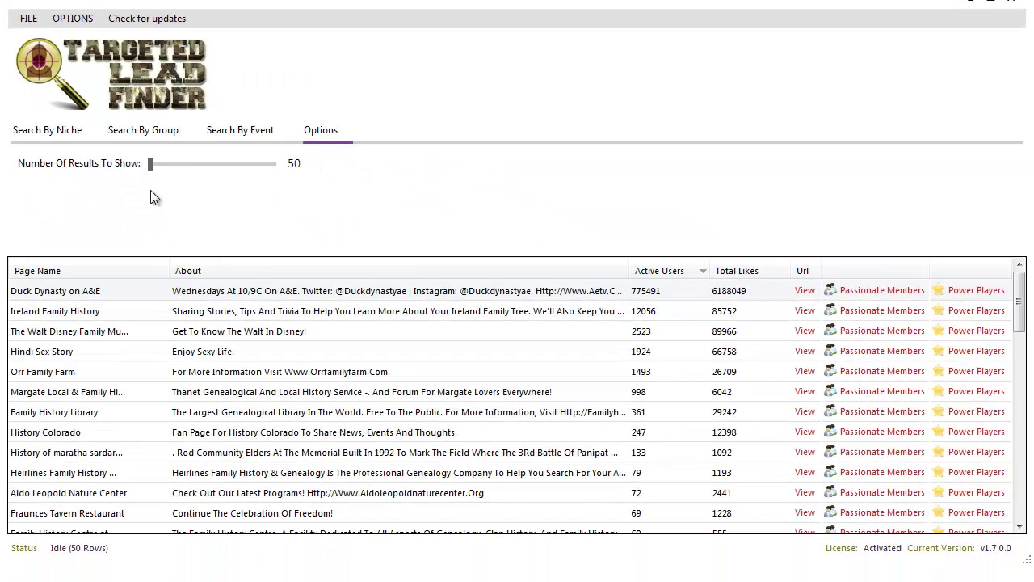